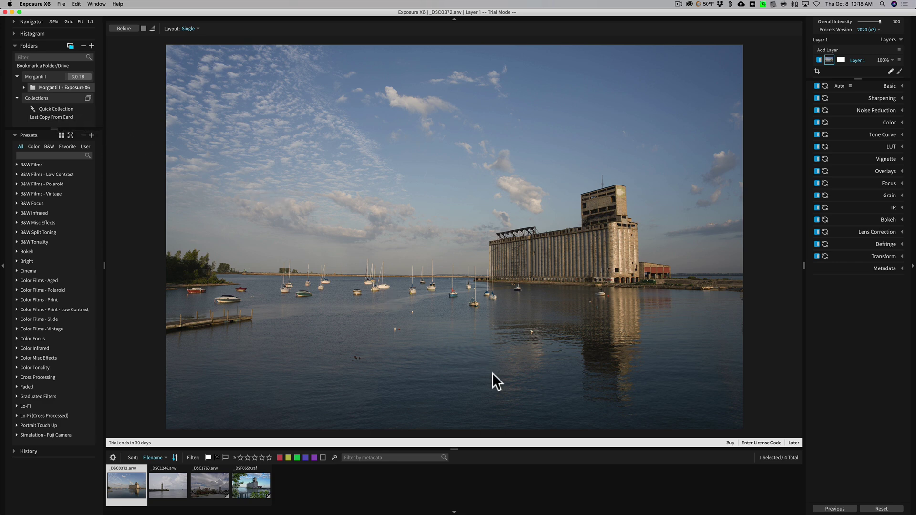
Expand the Basic adjustments and apply the automatic adjustment to the grain elevator harbor photo.
mouse_move(253, 477)
left_click(891, 86)
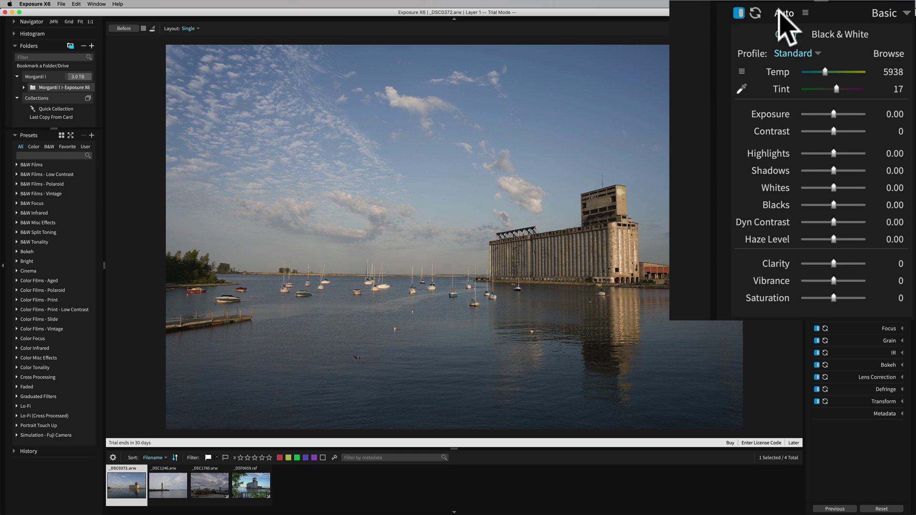
left_click(781, 13)
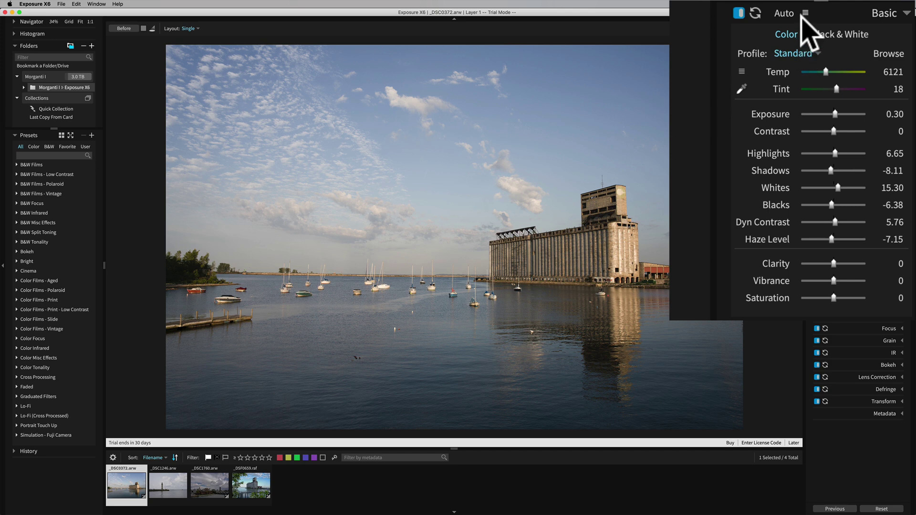
Raise the automatic adjustment's Tone strength to 100, keeping White Balance included, and run Auto Enhance.
left_click(806, 13)
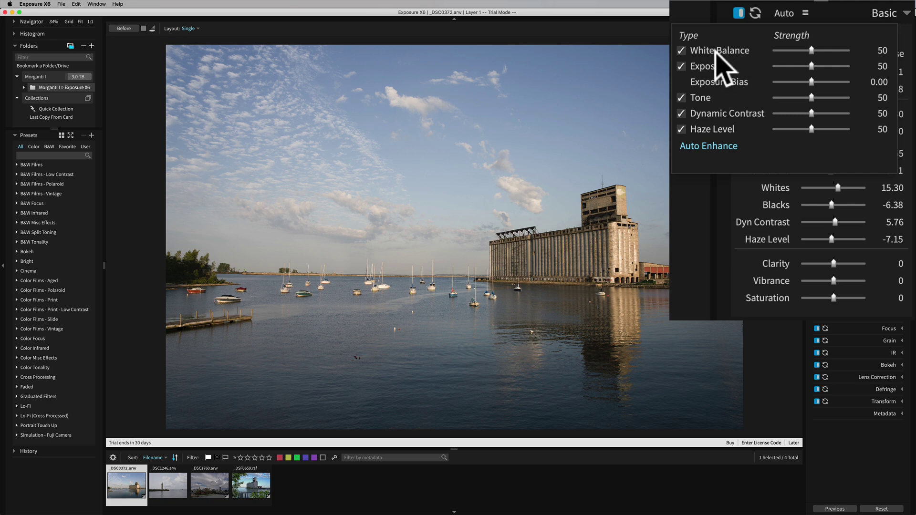
left_click(682, 51)
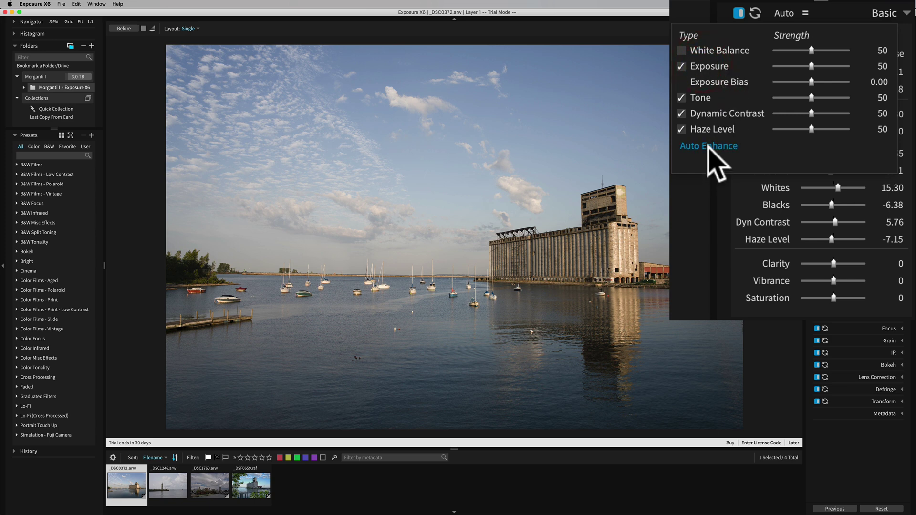
left_click(683, 51)
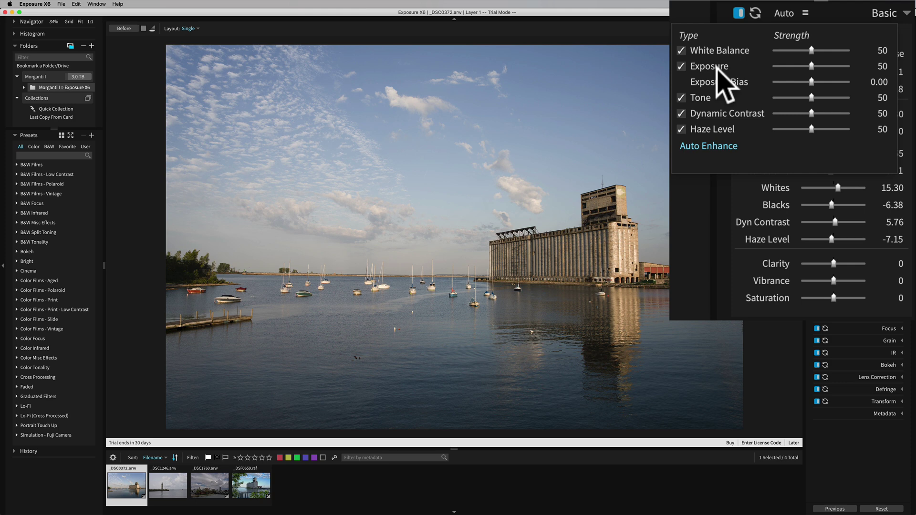
left_click_drag(811, 97, 853, 99)
left_click(725, 144)
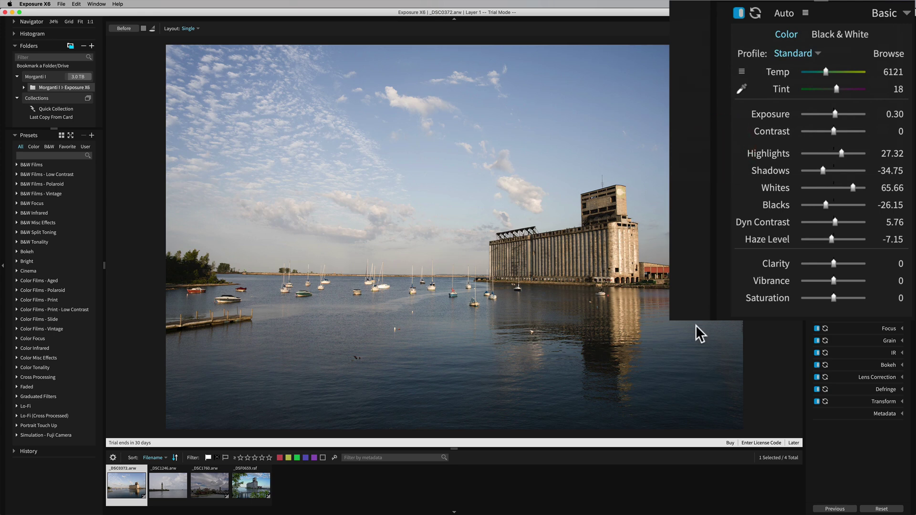
Reset the photo's adjustments, return the automatic Tone strength to 50, and run Auto Enhance again.
left_click(882, 508)
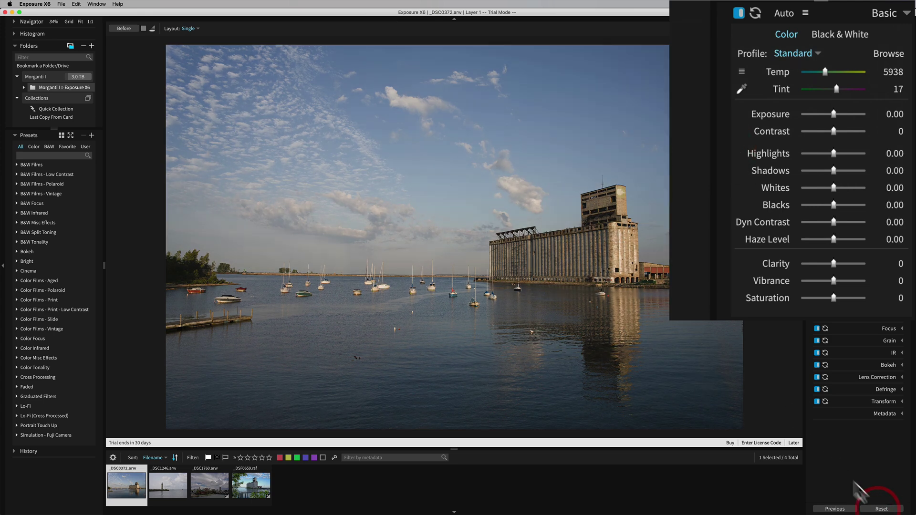
left_click(785, 13)
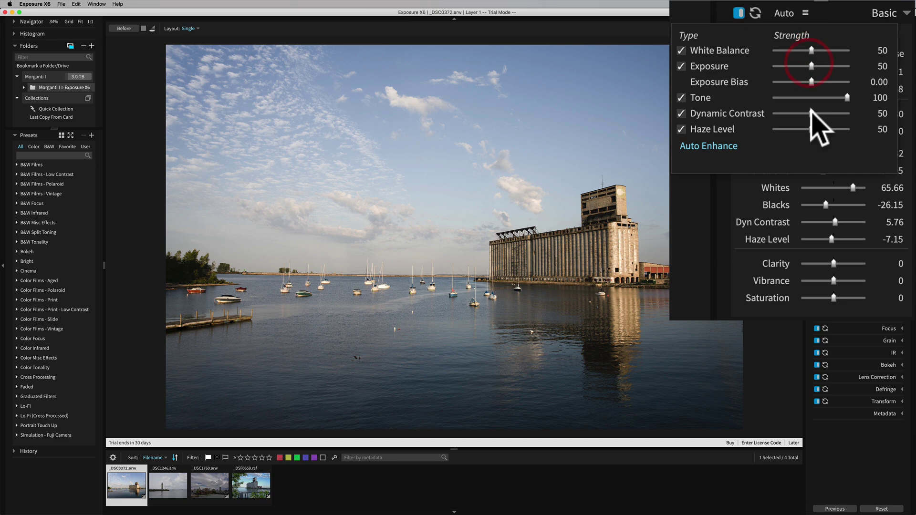
left_click_drag(848, 97, 812, 98)
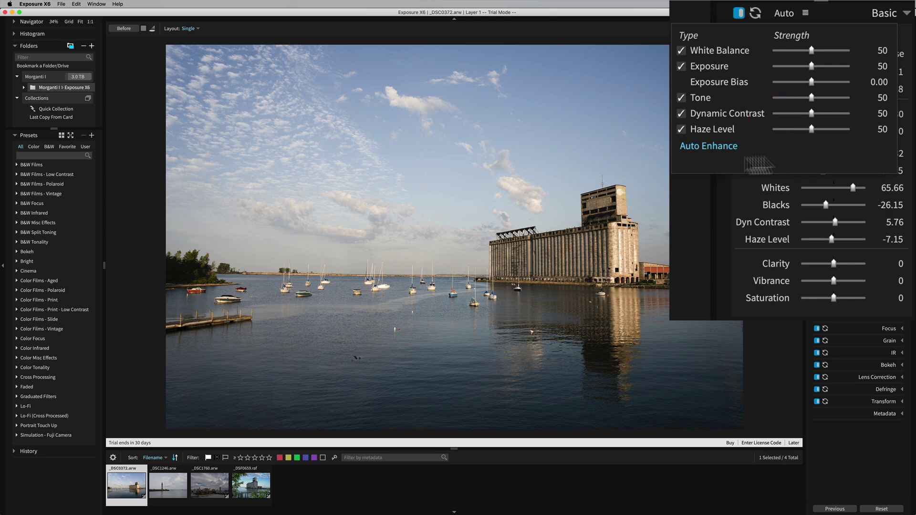
left_click(693, 146)
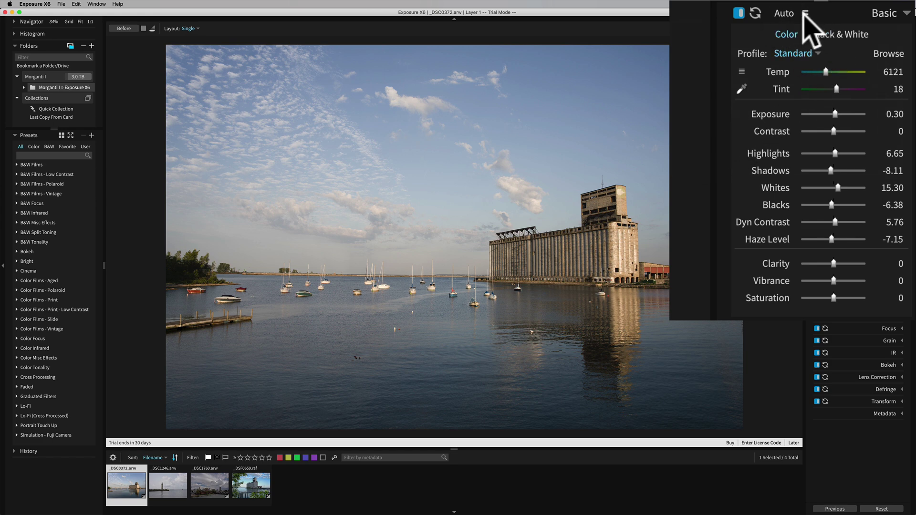
left_click(805, 13)
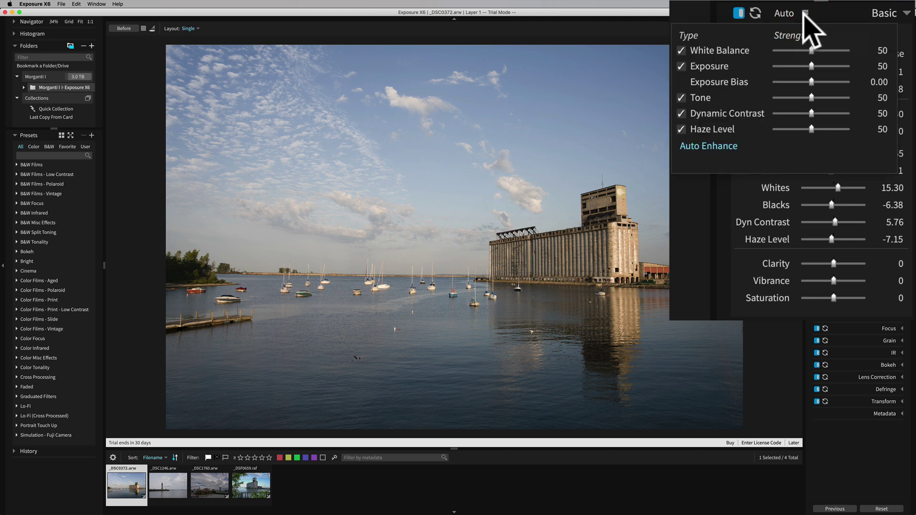
left_click(806, 12)
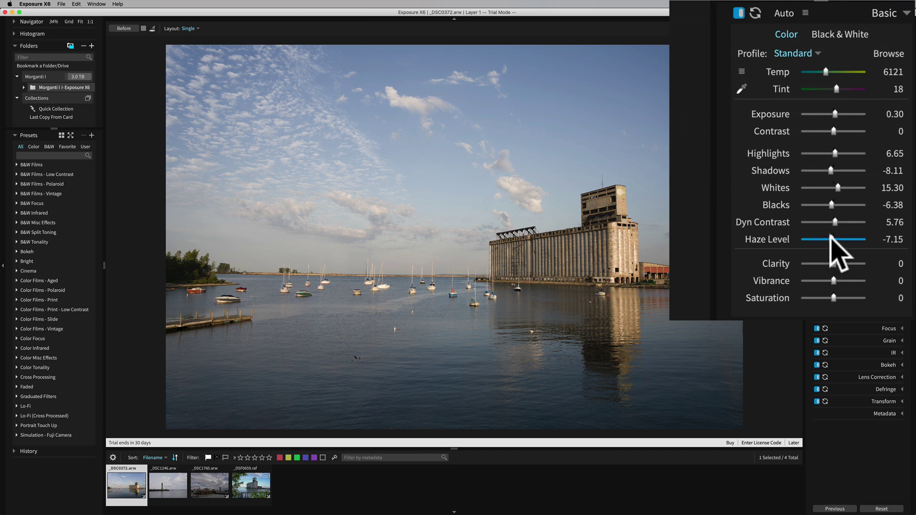
Try a Haze Level of 60 on the photo and reset Haze Level to its default of 0.
left_click_drag(831, 237, 851, 239)
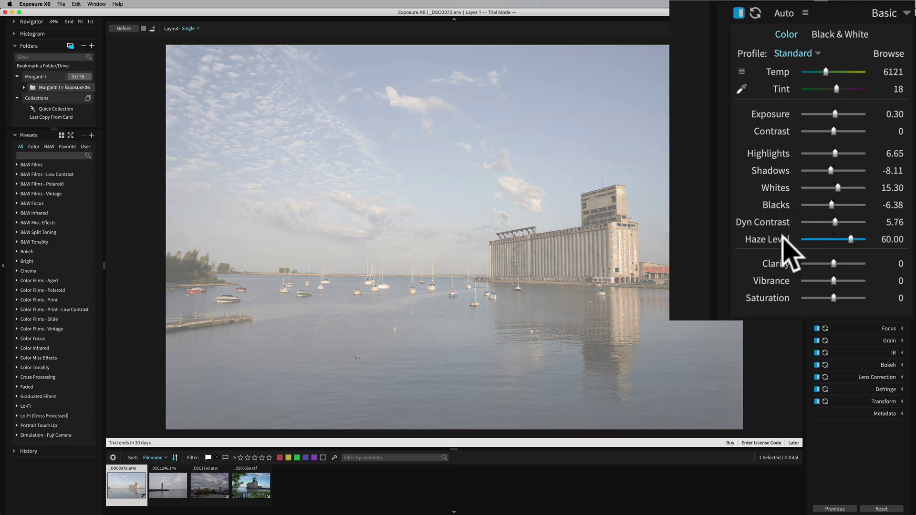
double_click(783, 238)
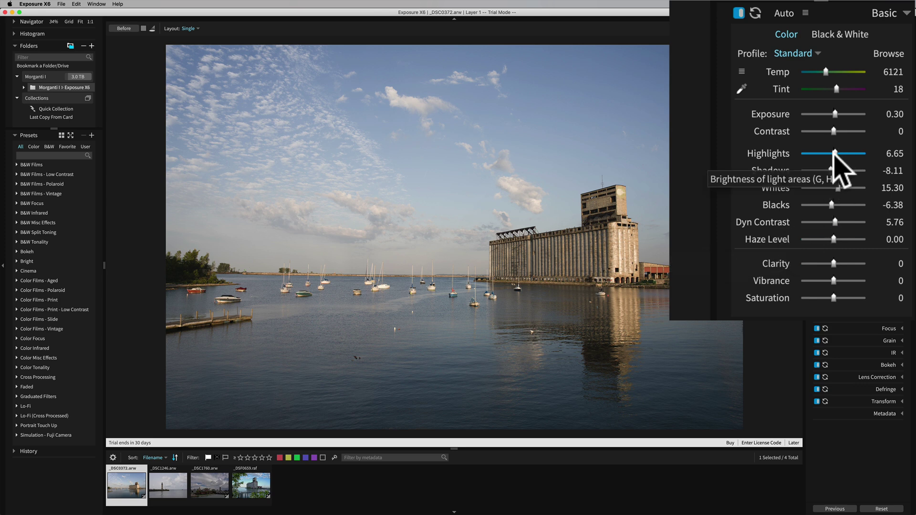
Lower Highlights to about -1.18 and raise Shadows to about 38.82.
mouse_move(837, 153)
left_mouse_down()
mouse_move(865, 153)
mouse_move(816, 152)
mouse_move(833, 153)
left_mouse_up()
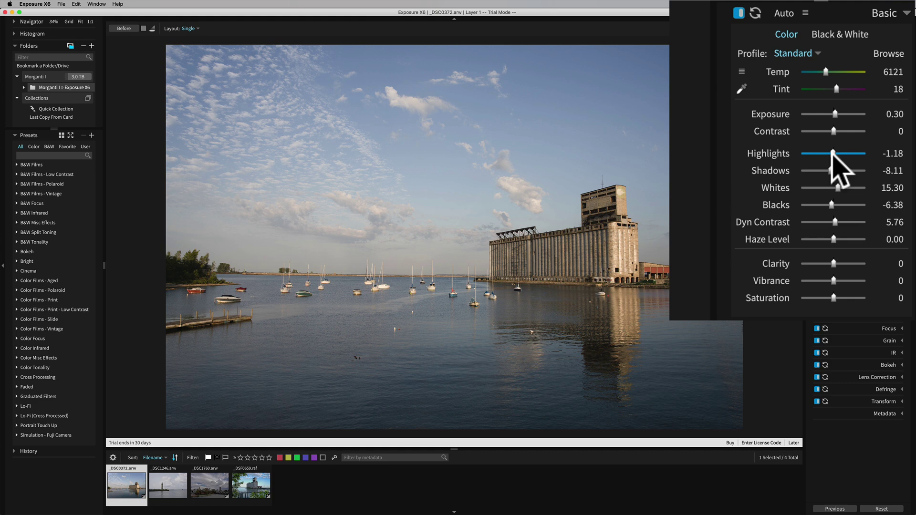
left_click(830, 171)
left_click_drag(828, 167, 865, 155)
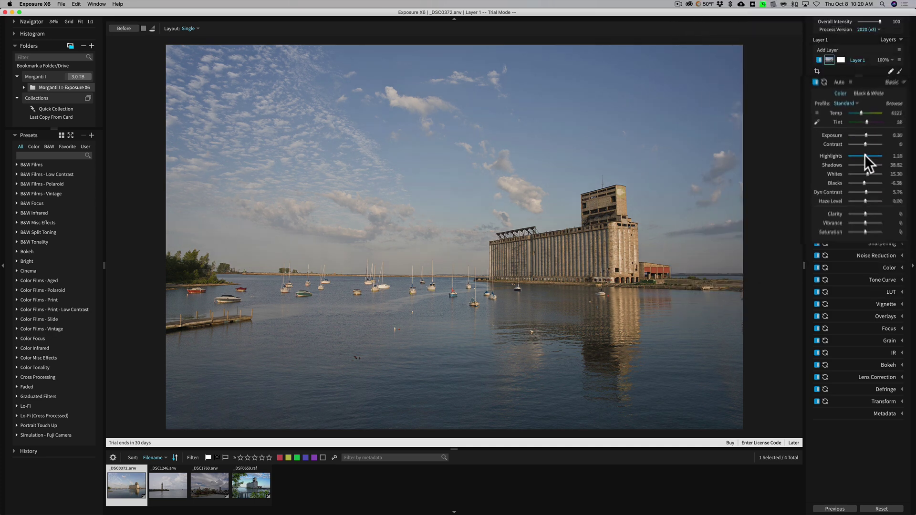
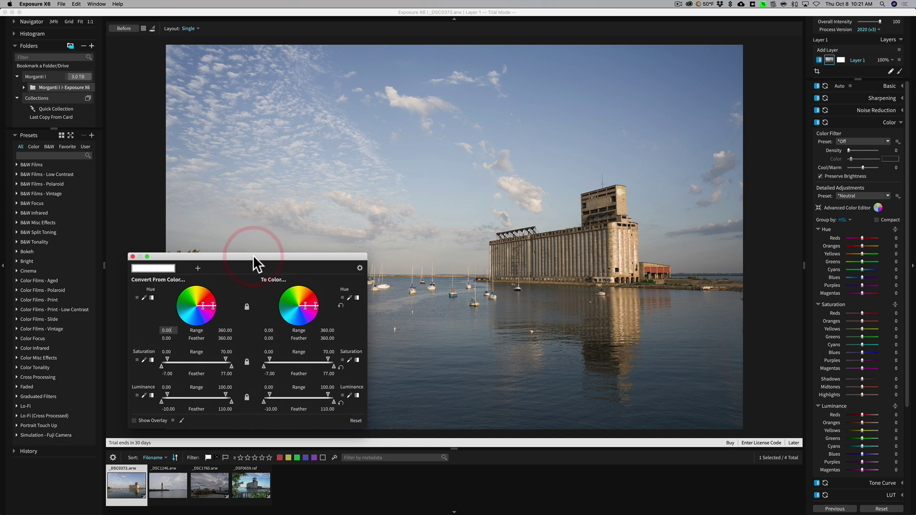
Sample the upper sky as the source hue, widen its range to about 240.60–300.73, and set the target hue range to about 249.54–287.36.
left_click(144, 297)
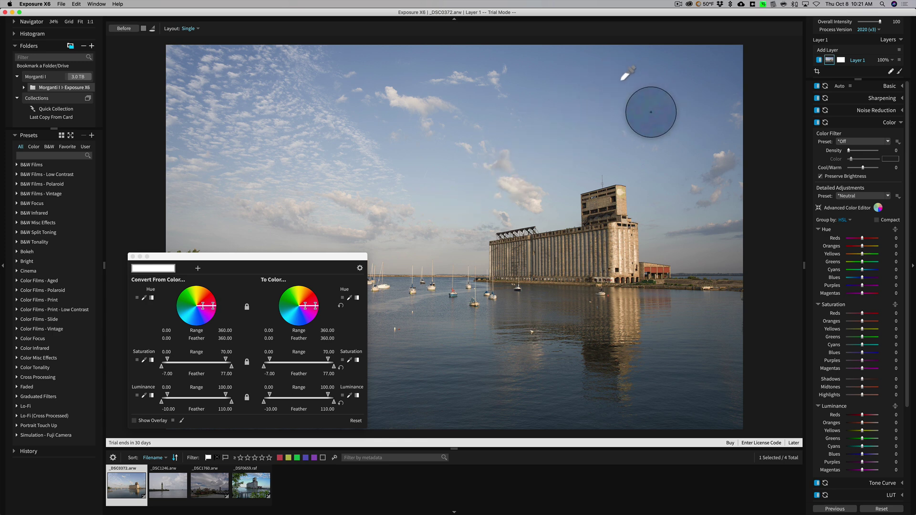
left_click(620, 82)
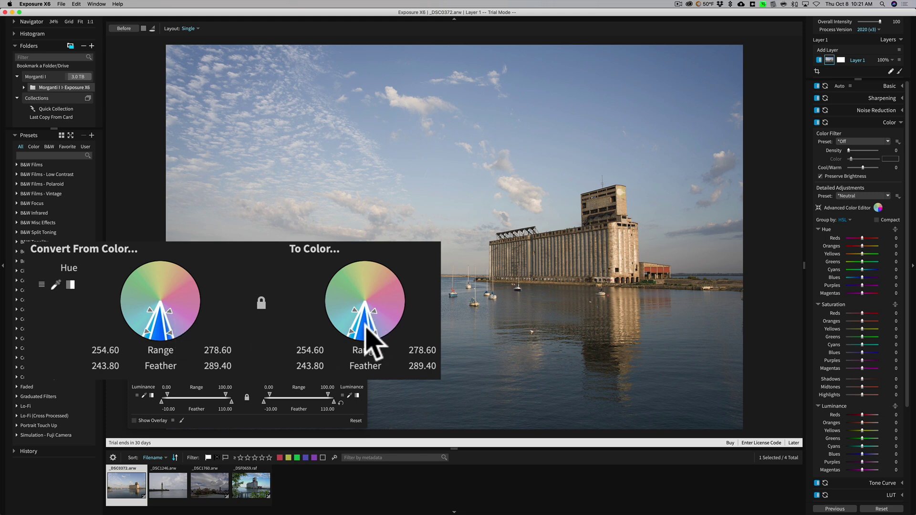
left_click_drag(364, 327, 359, 368)
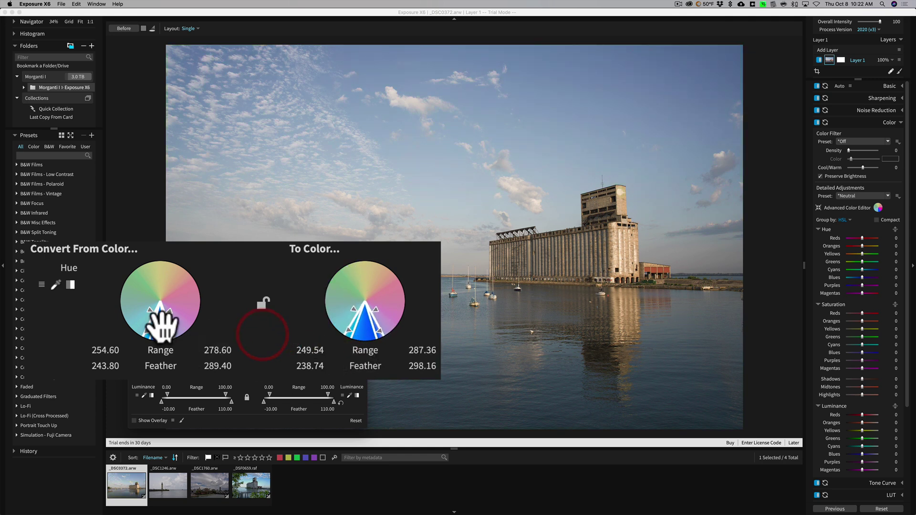
mouse_move(148, 328)
left_mouse_down()
mouse_move(139, 321)
mouse_move(185, 331)
mouse_move(144, 332)
mouse_move(137, 321)
mouse_move(181, 329)
left_mouse_up()
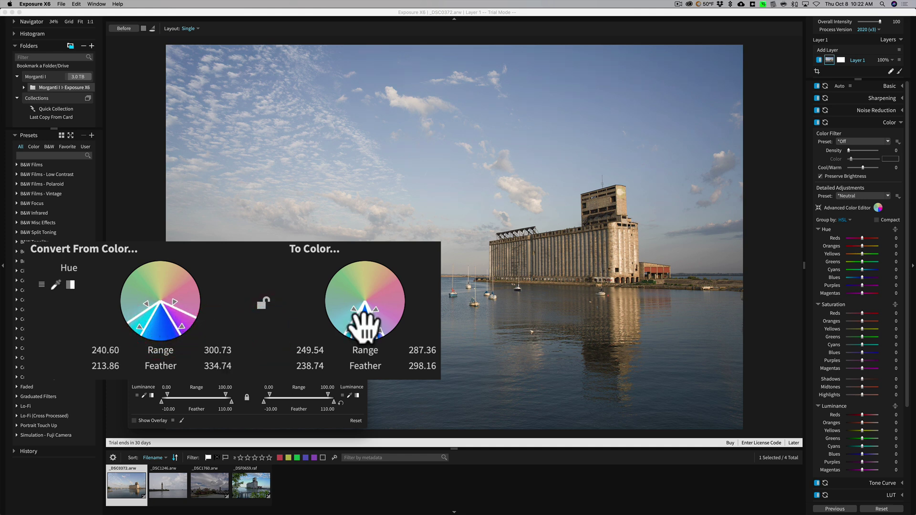
mouse_move(365, 322)
left_mouse_down()
mouse_move(356, 323)
mouse_move(374, 321)
mouse_move(347, 336)
mouse_move(335, 306)
mouse_move(379, 293)
mouse_move(387, 301)
mouse_move(348, 287)
mouse_move(363, 337)
left_mouse_up()
Reset the color conversion, close the Advanced Color Editor, and collapse the Color adjustments.
left_click(357, 421)
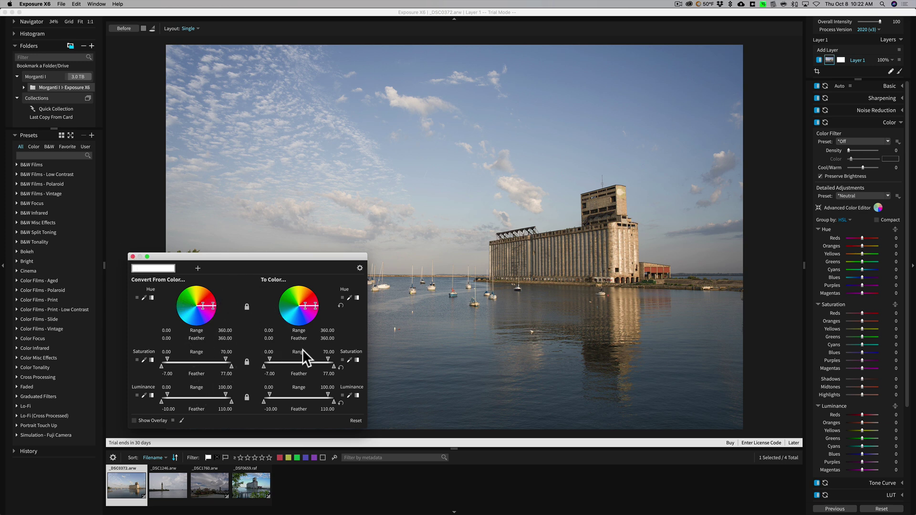
left_click(132, 257)
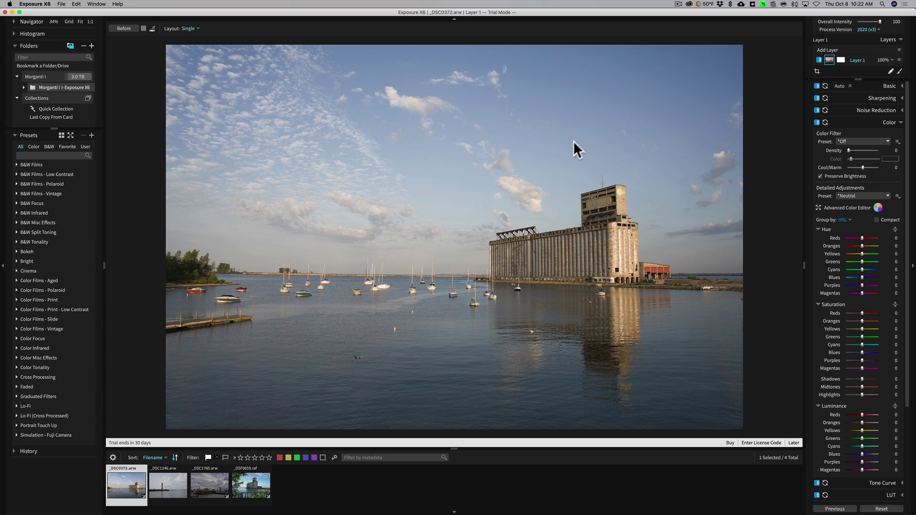
left_click(887, 122)
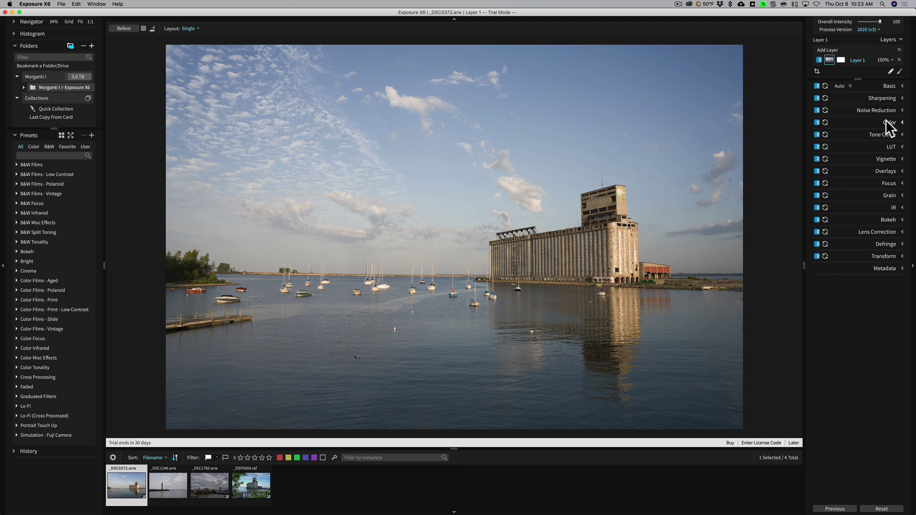
Expand the Lens Correction settings and switch to the photo _DSF0659.raf, inspecting it up close.
left_click(878, 233)
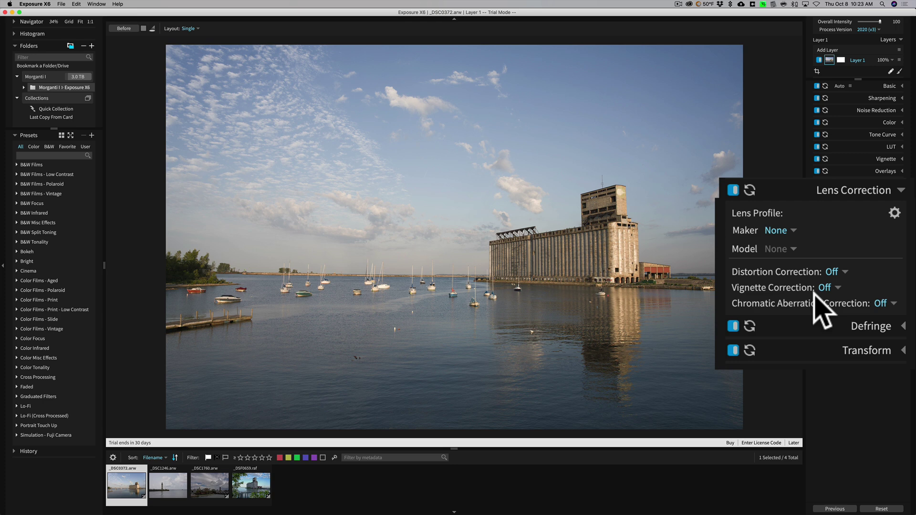
left_click(256, 485)
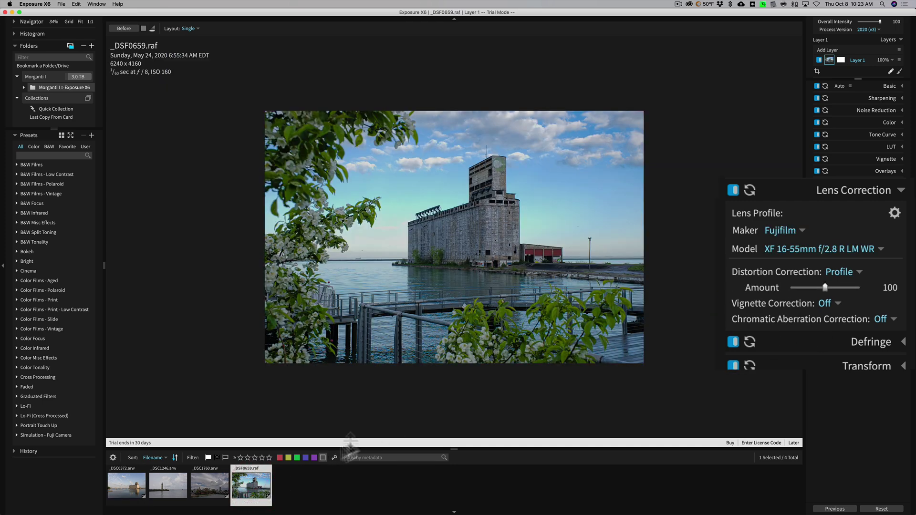
key("super+equal")
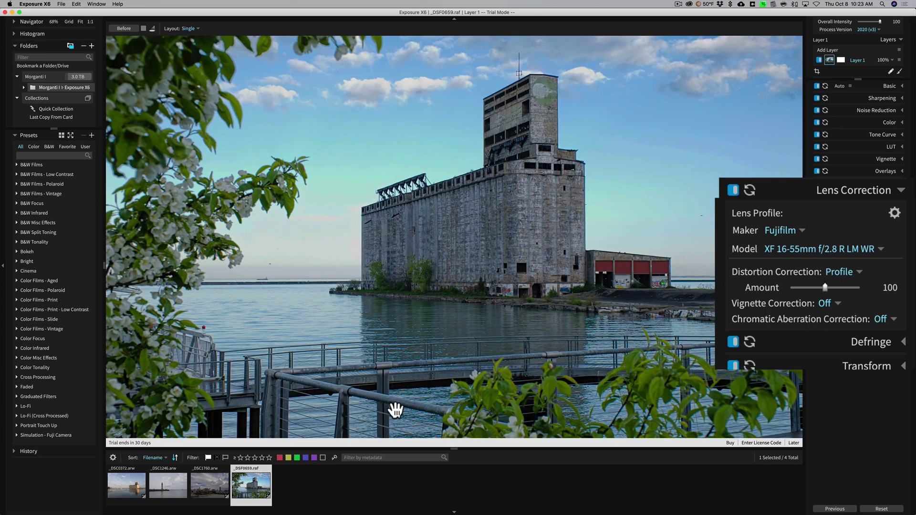
key("super+minus")
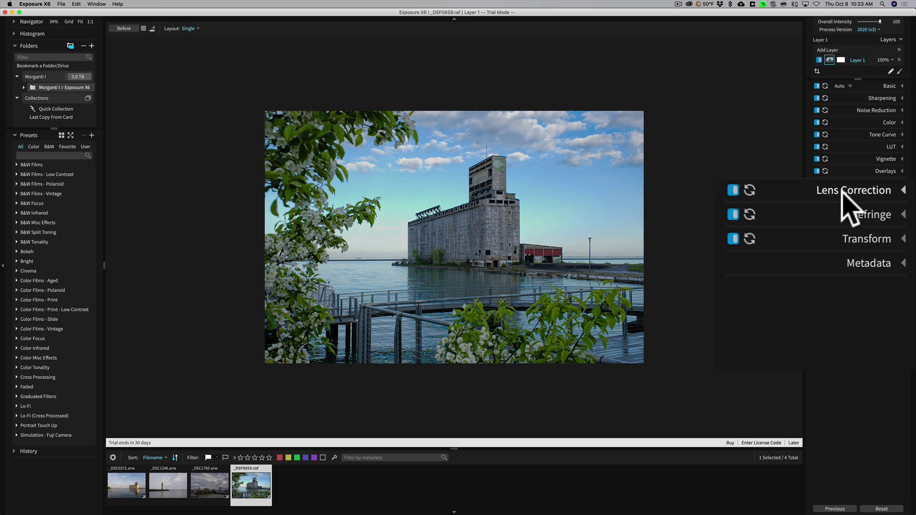
Set Vignette Correction to Profile for the Fujifilm lens of _DSF0659.raf.
left_click(877, 190)
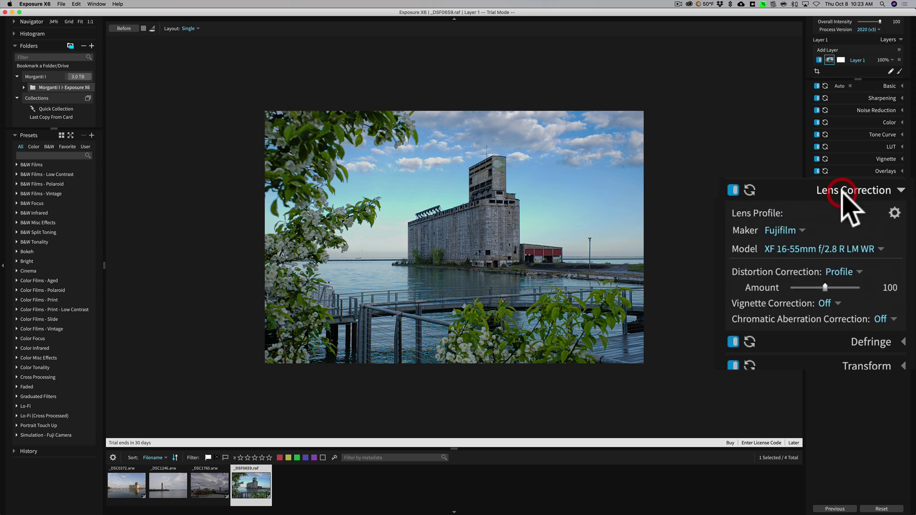
left_click(822, 306)
left_click(825, 323)
left_click(826, 329)
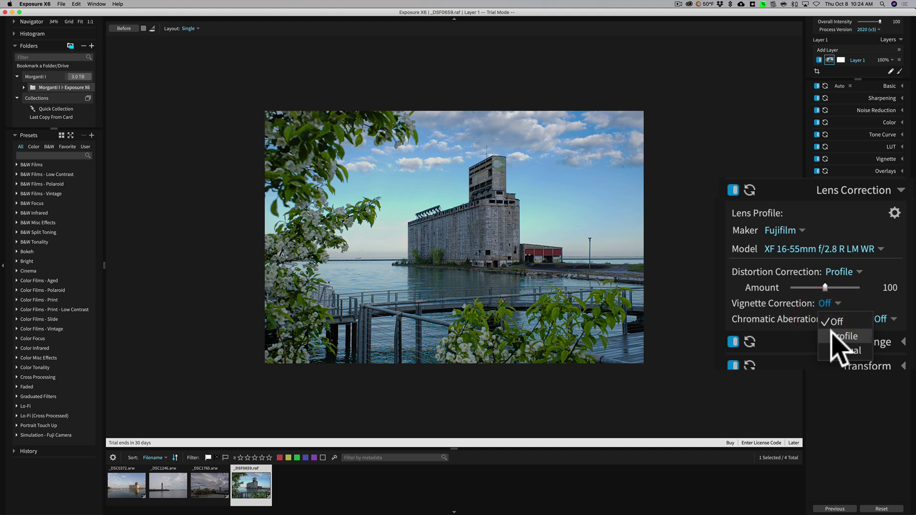
left_click(833, 335)
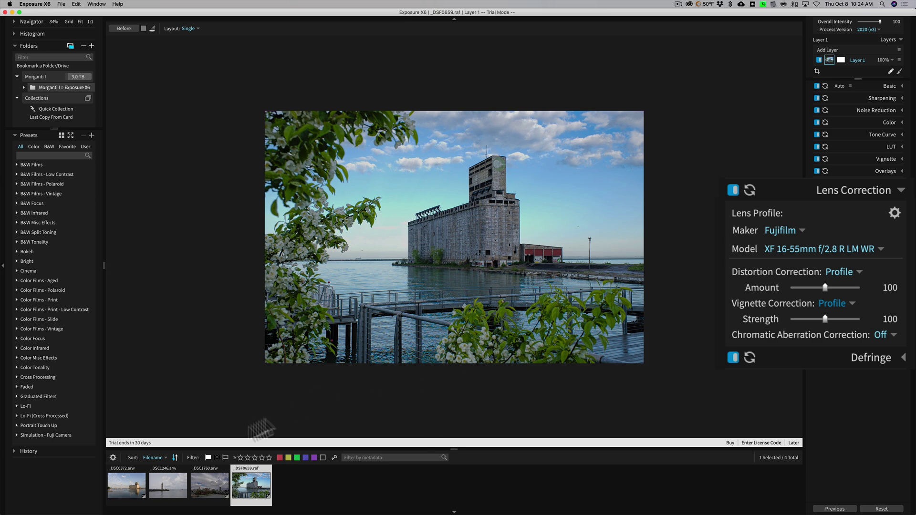
Switch to the photo _DSC0372.arw and assign it the Sigma 24-70mm f/2.8 IF EX DG HSM lens profile for the Sigma SA mount.
left_click(130, 485)
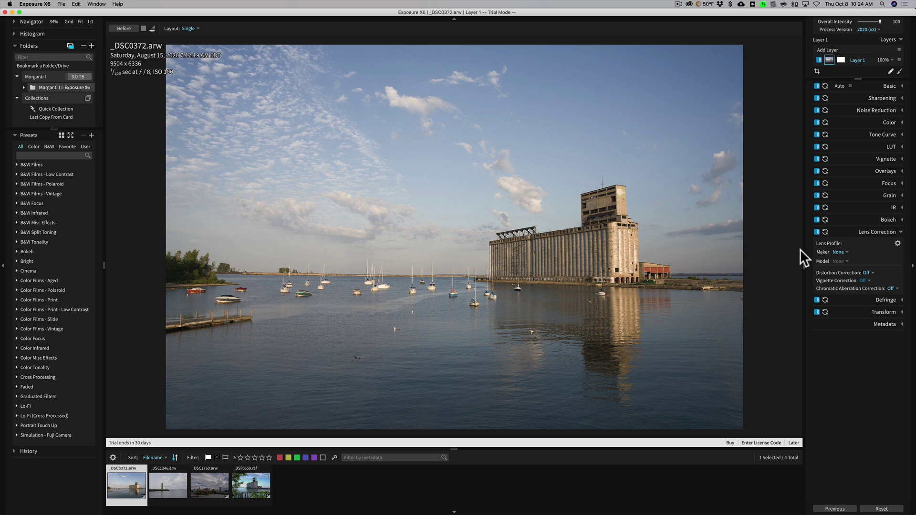
left_click(839, 252)
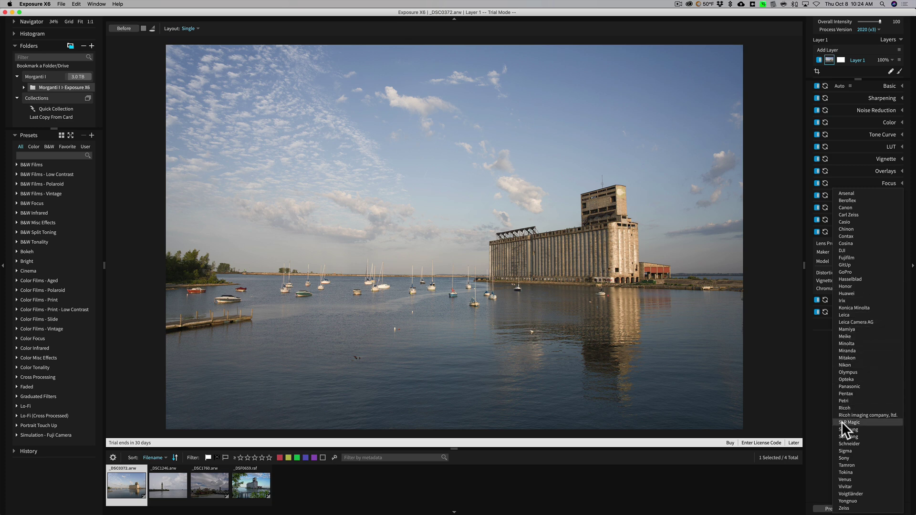
left_click(841, 450)
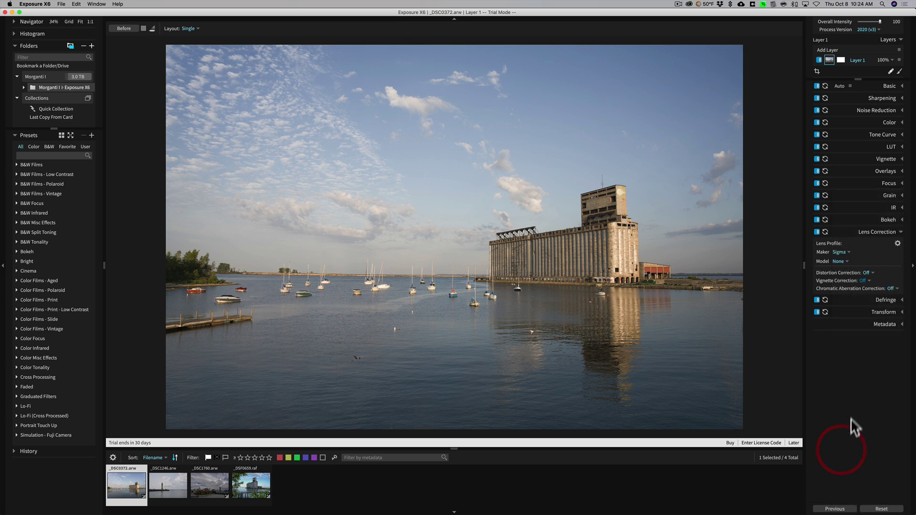
left_click(841, 260)
mouse_move(840, 276)
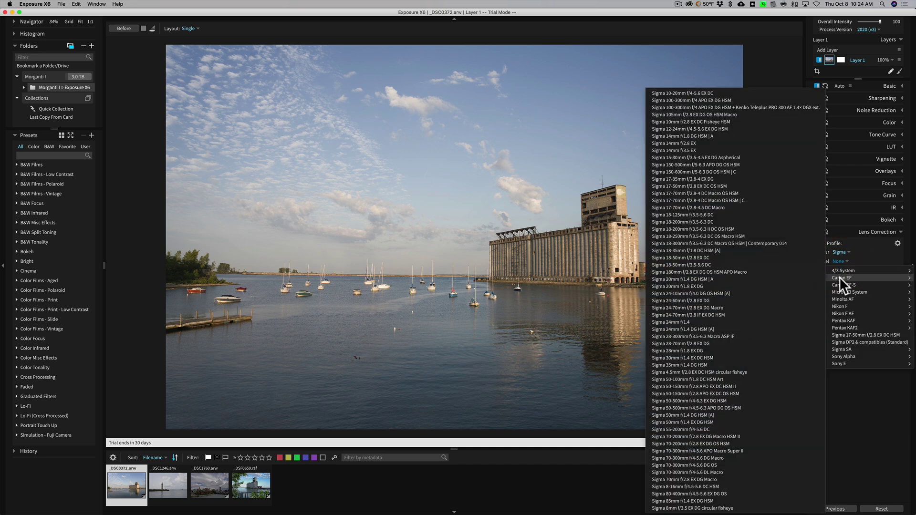
mouse_move(840, 314)
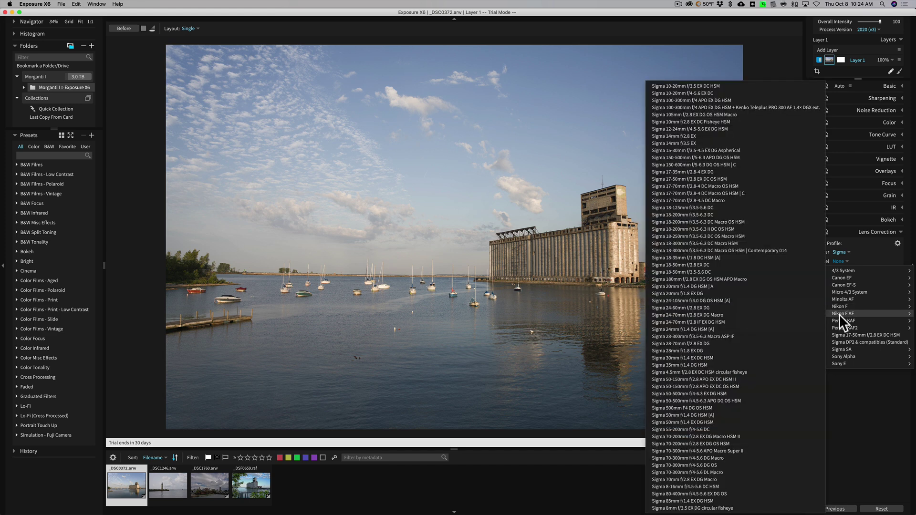
mouse_move(840, 349)
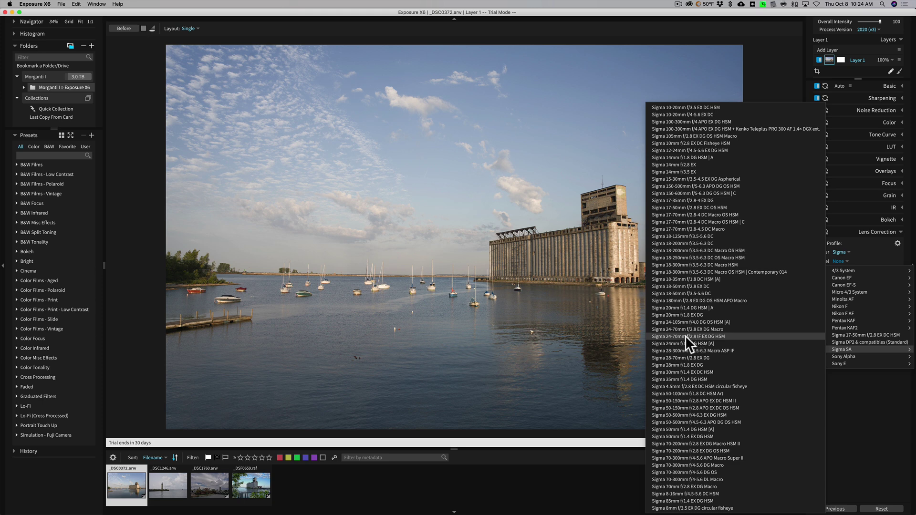
left_click(702, 336)
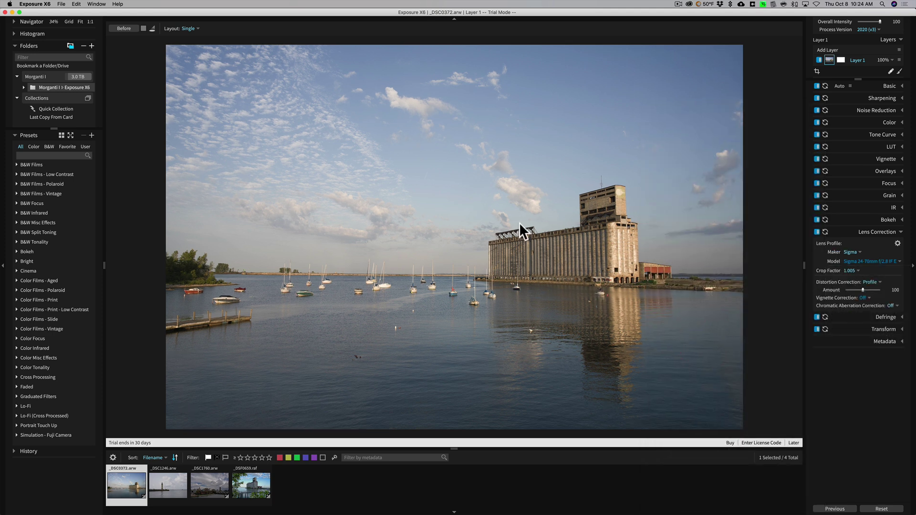
Compare the photo with and without lens correction, set Vignette Correction to Profile, and collapse the Lens Correction settings.
left_click(816, 232)
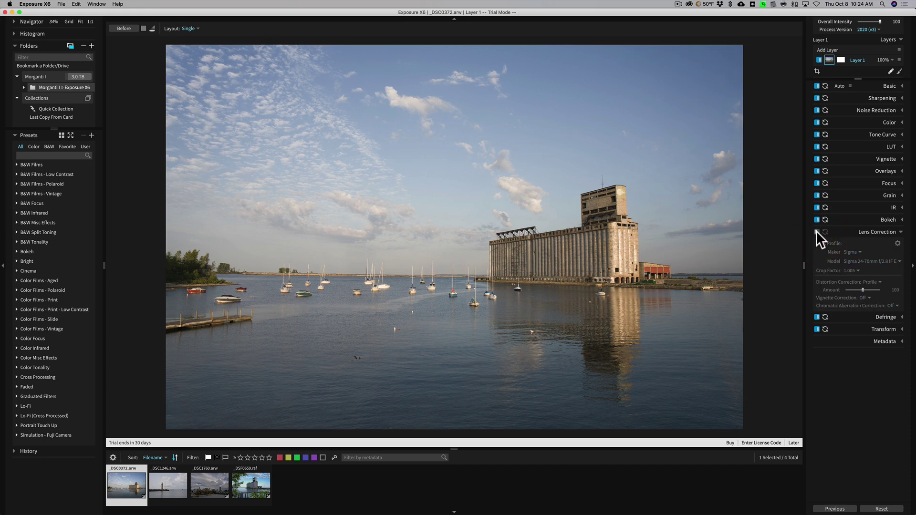
left_click(818, 232)
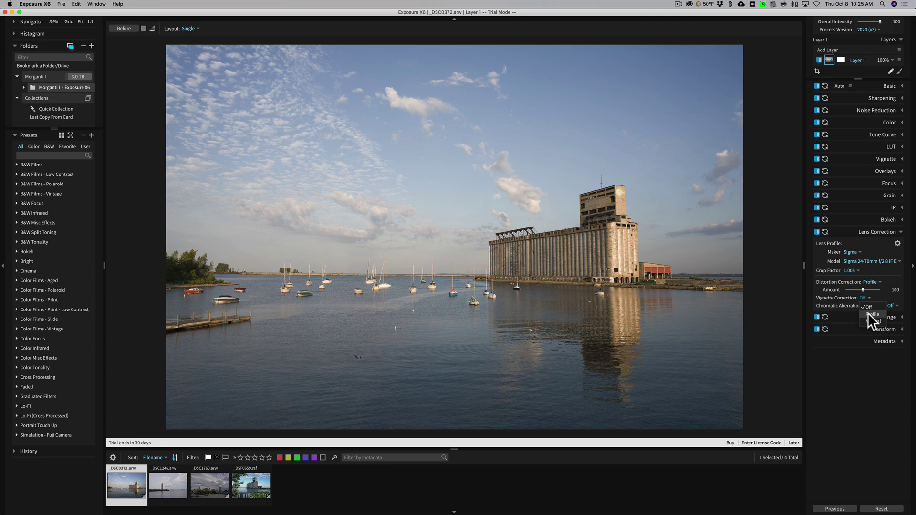
left_click(869, 314)
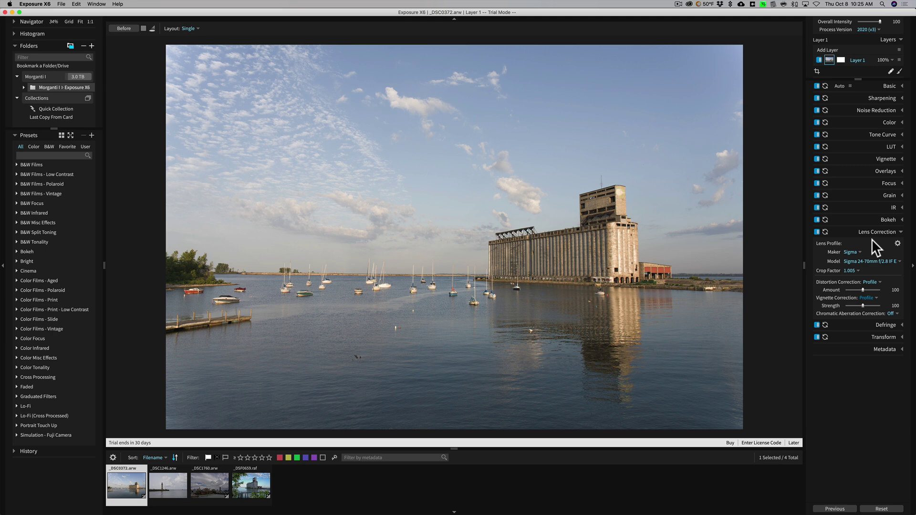
left_click(872, 239)
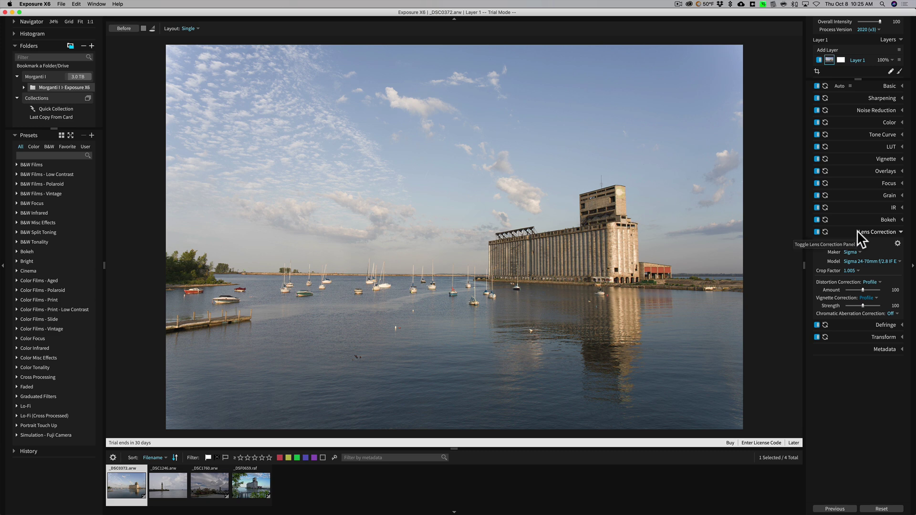
left_click(857, 231)
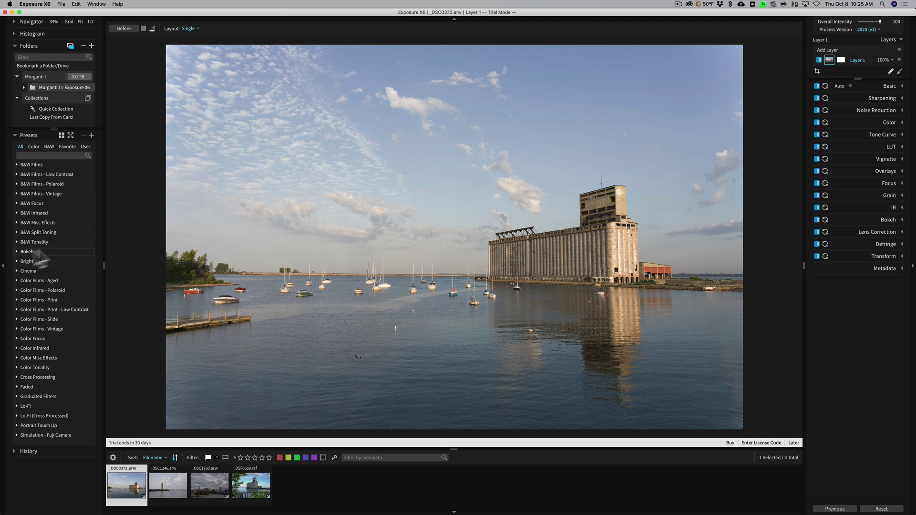
Reset all adjustments and set Highlights to -52.94, Shadows to 43.53, Whites to 38.82, Blacks to -48.24 and Dyn Contrast to 27.06, raising Saturation slightly.
left_click(891, 88)
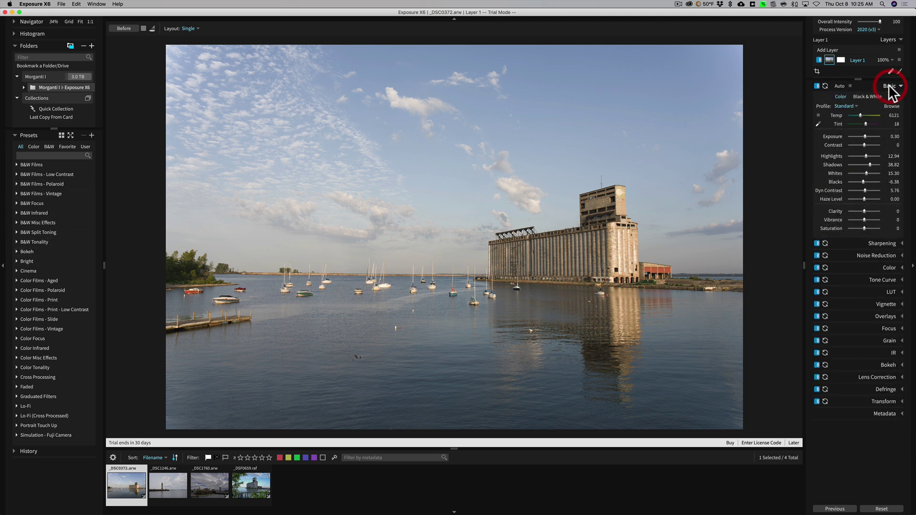
left_click(883, 509)
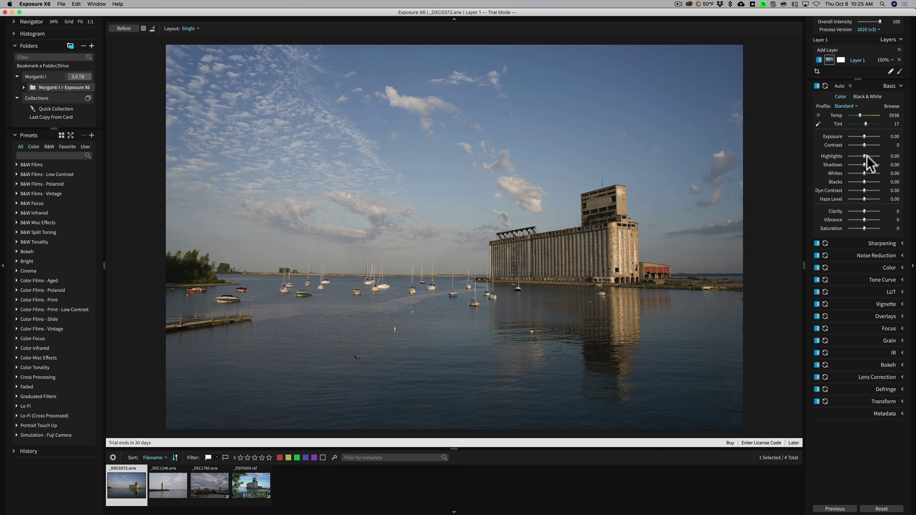
mouse_move(863, 164)
left_mouse_down()
mouse_move(872, 162)
mouse_move(855, 156)
mouse_move(871, 173)
left_mouse_up()
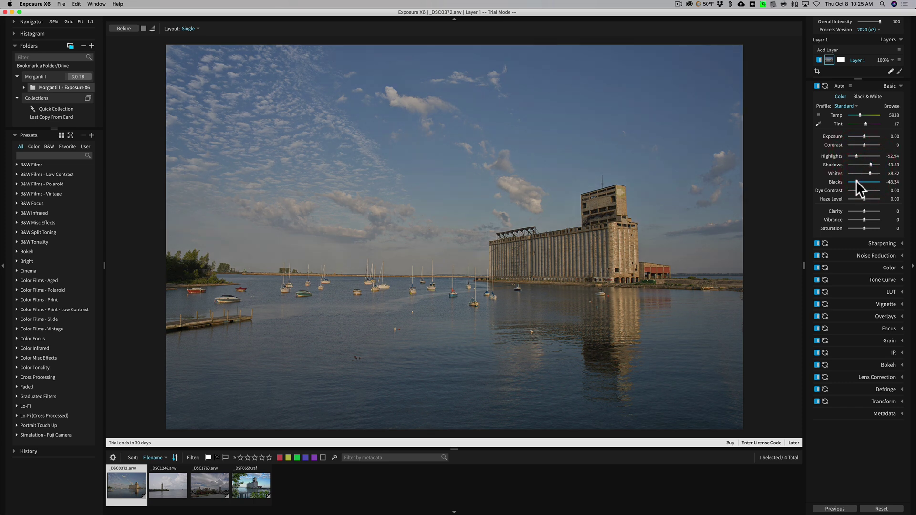
left_click_drag(867, 188, 869, 188)
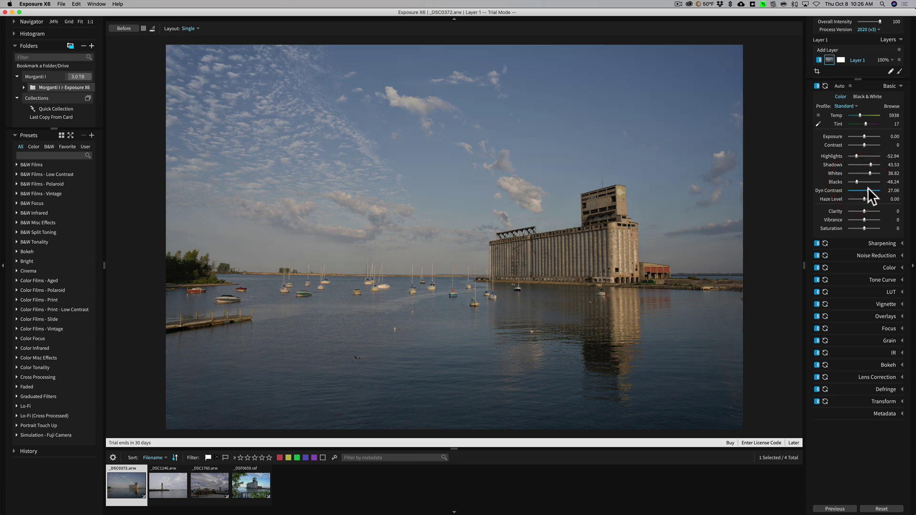
left_click(867, 227)
left_click(887, 86)
Review the Sharpening settings and vary the Noise Reduction Smoothing strength while inspecting the sky up close.
left_click(884, 98)
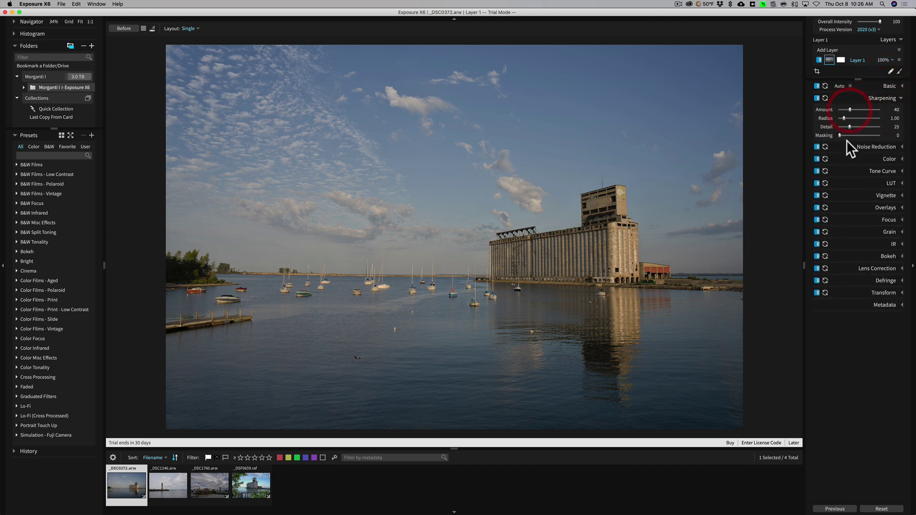
left_click(896, 97)
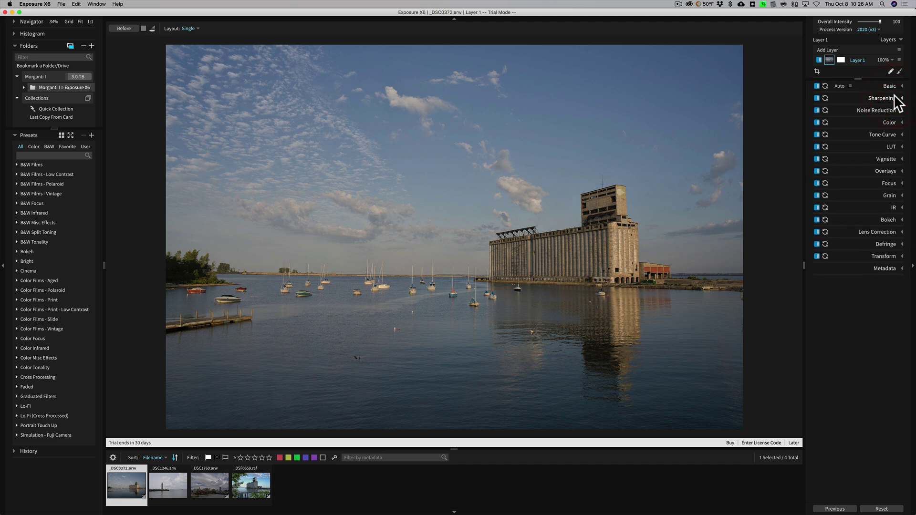
left_click(883, 110)
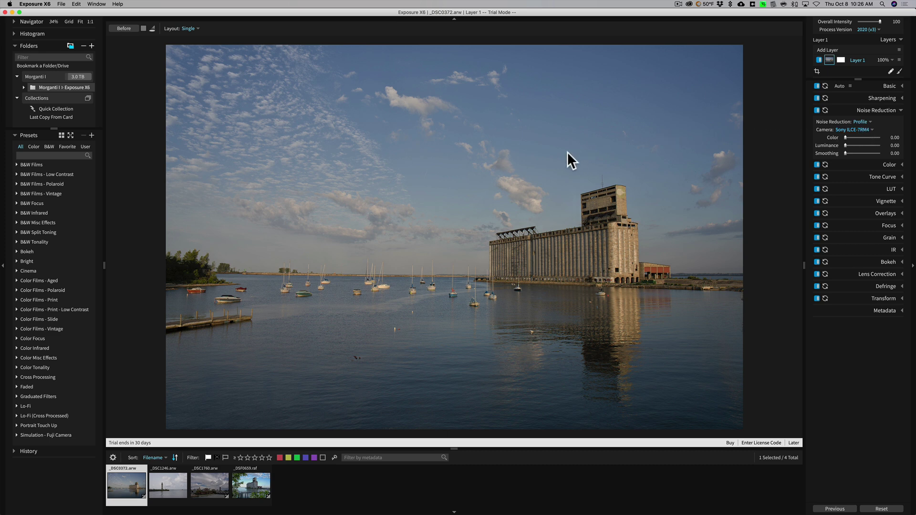
left_click(590, 144)
left_click_drag(846, 153, 853, 154)
left_click_drag(887, 153, 822, 150)
mouse_move(875, 151)
left_mouse_down()
mouse_move(890, 158)
mouse_move(883, 148)
left_mouse_up()
left_click(877, 110)
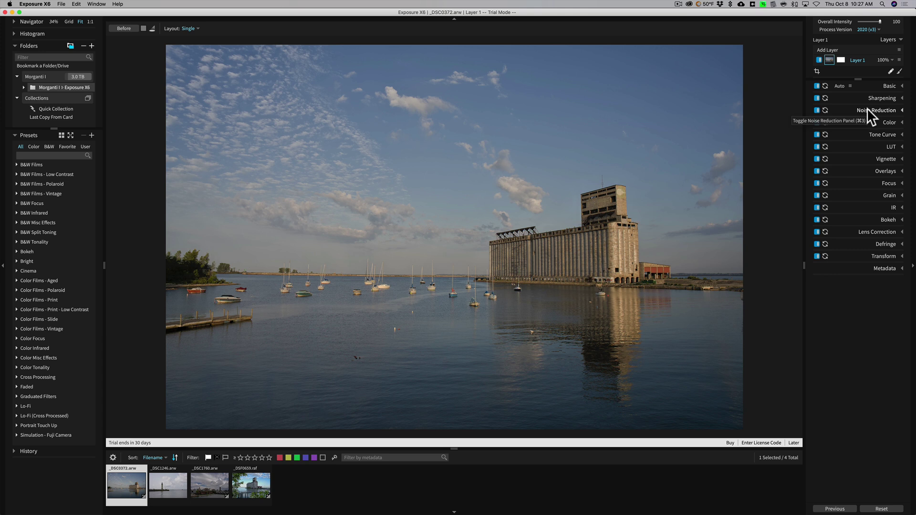
left_click(874, 97)
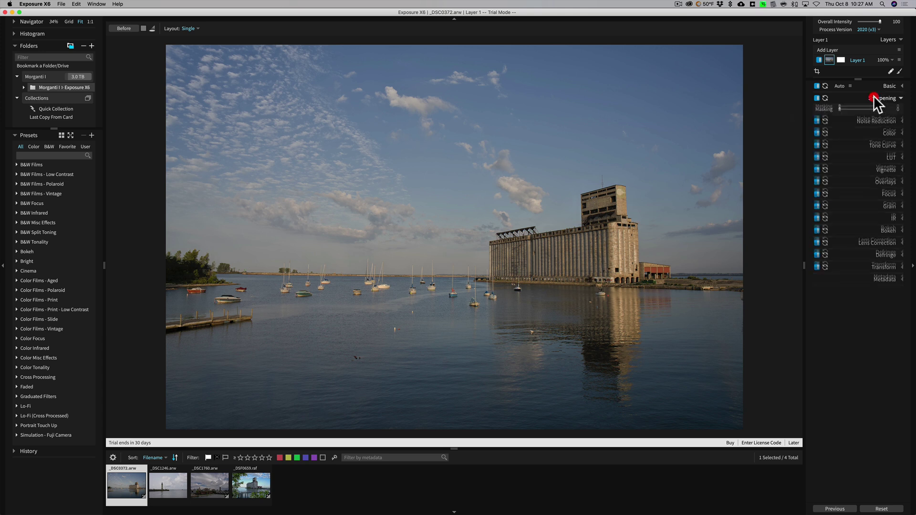
left_click(874, 97)
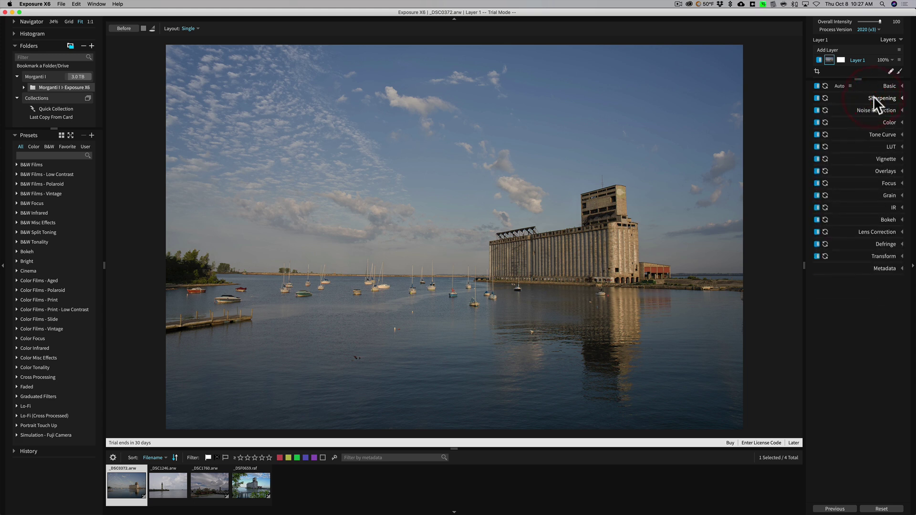
Set the Tone Curve Contrast to 5 and Highlights to -32, leave Midtones at the default, and collapse the section.
left_click(887, 134)
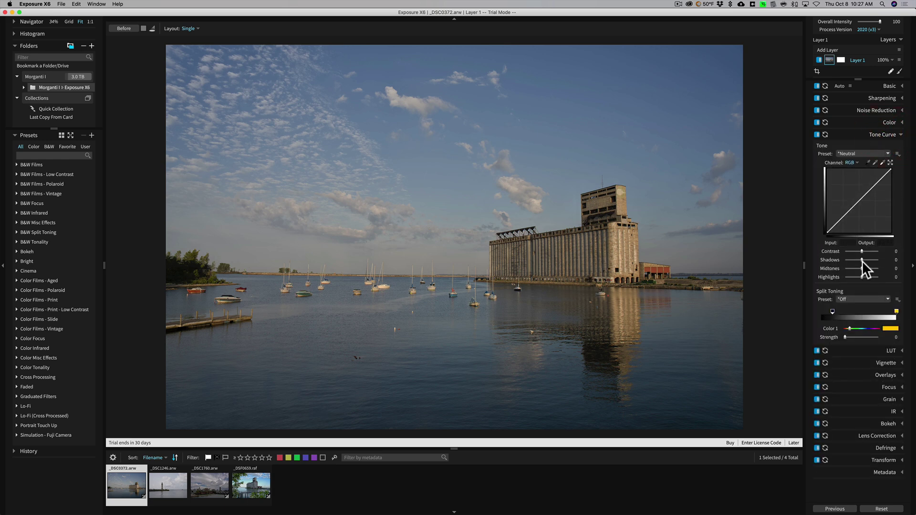
mouse_move(861, 250)
left_mouse_down()
mouse_move(869, 252)
mouse_move(861, 250)
mouse_move(857, 275)
mouse_move(862, 266)
left_mouse_up()
double_click(864, 268)
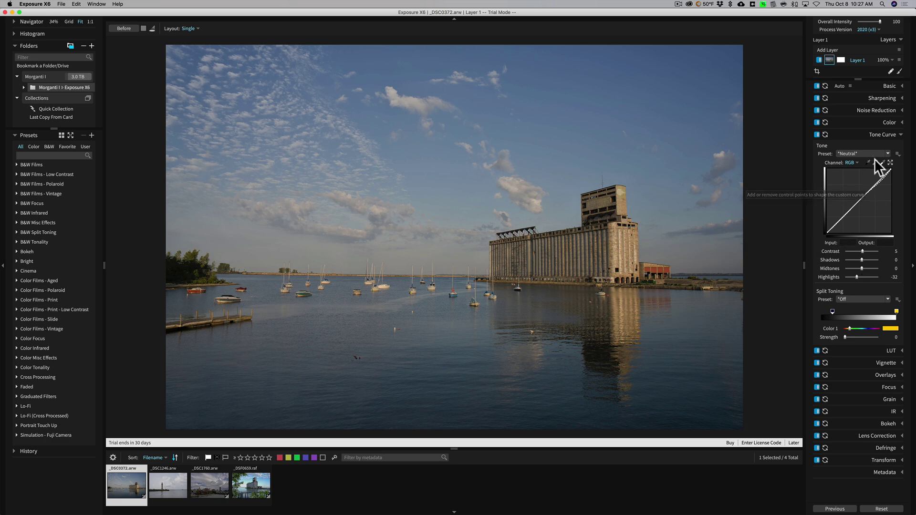
left_click(884, 134)
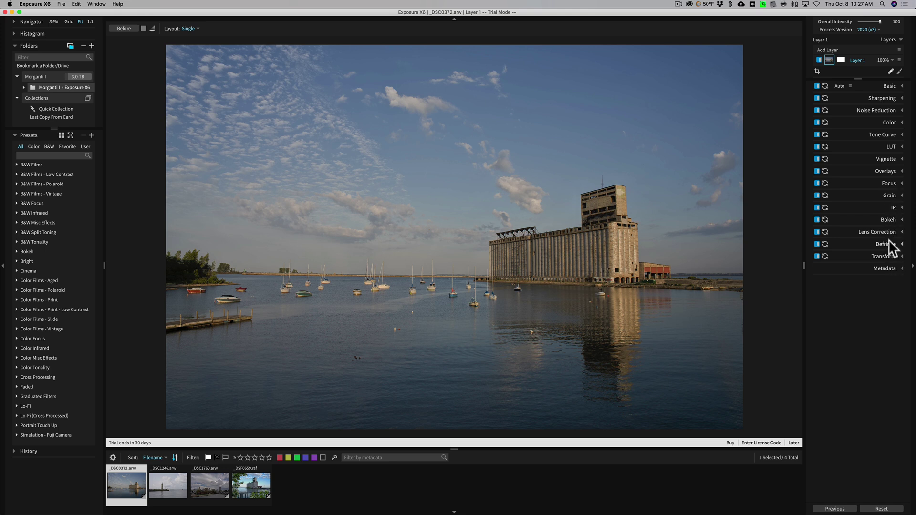
Set the Vignette Amount to -4, compare the photo with its unedited version, and collapse the Vignette settings.
left_click(887, 159)
left_click_drag(863, 177, 863, 177)
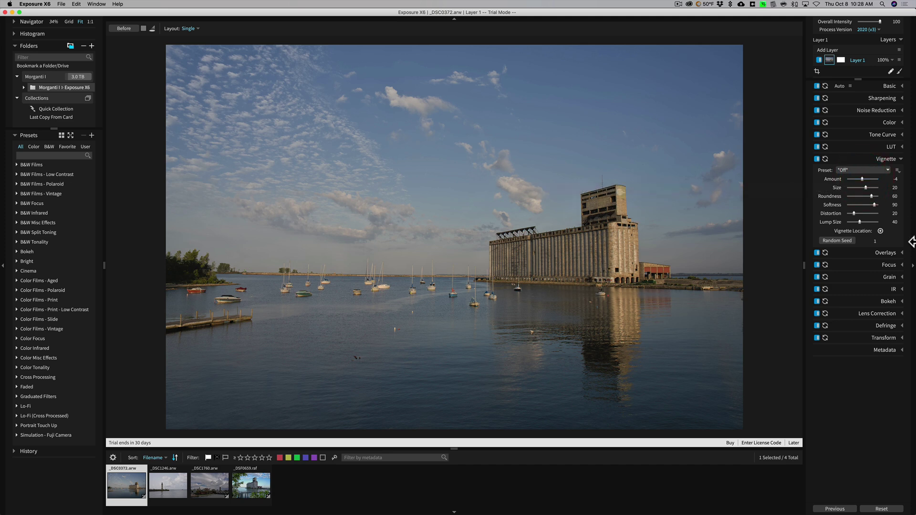
key("backslash")
key("backslash")
left_click(885, 159)
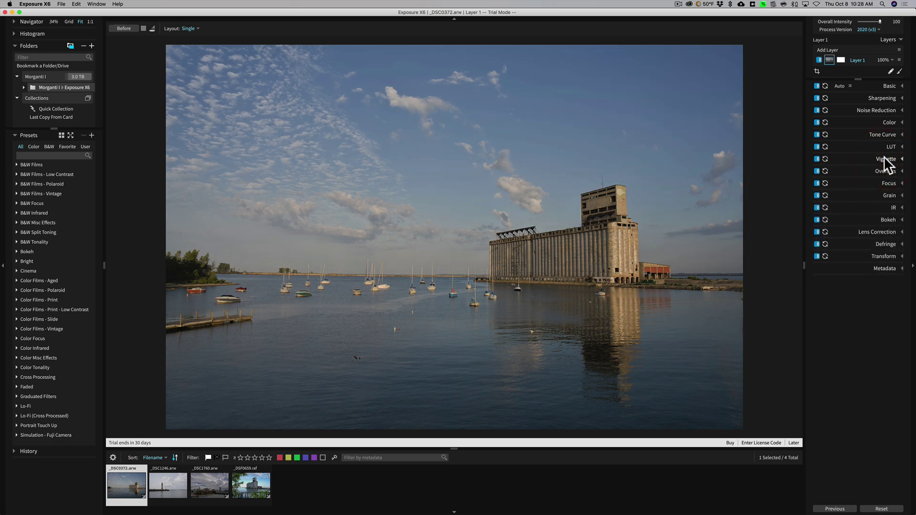